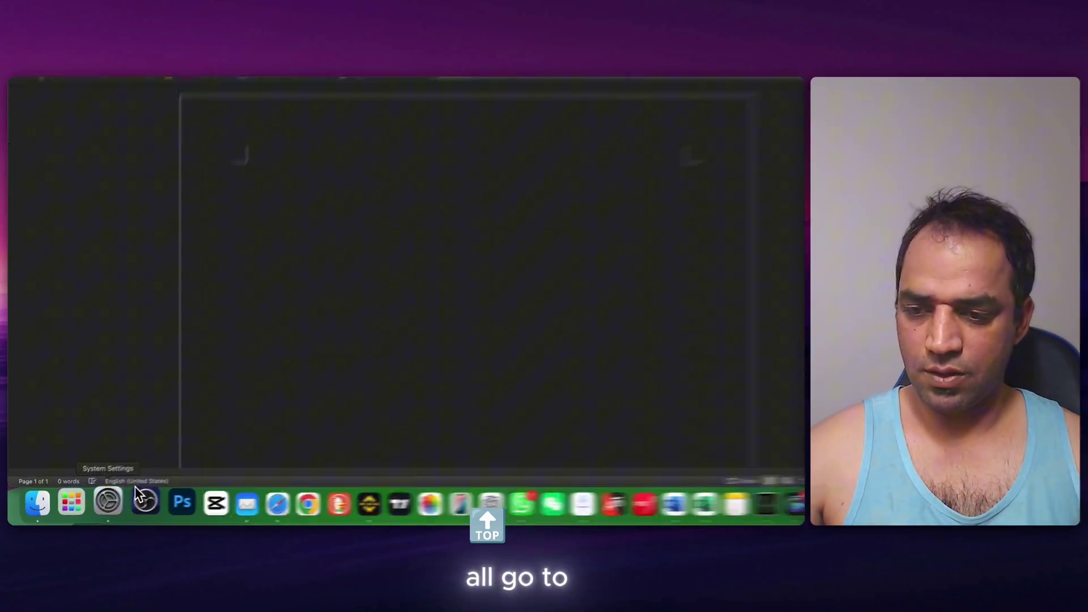
Step: Turn Dictation on in Keyboard settings, with microphone source showing Automatic (Yeti X)
click(96, 506)
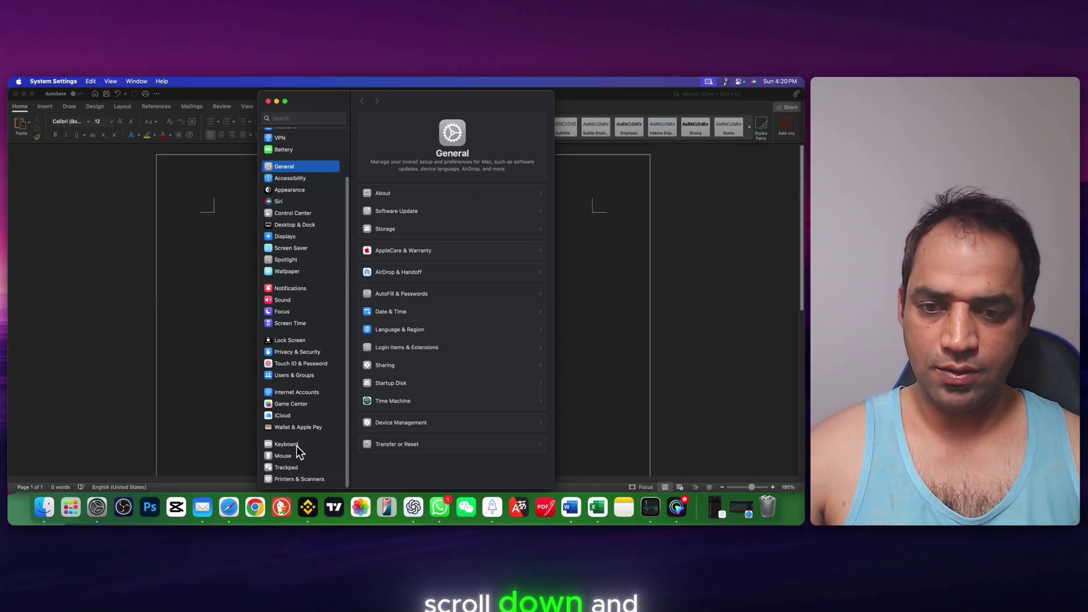
click(294, 445)
scroll(481, 266, down, 10)
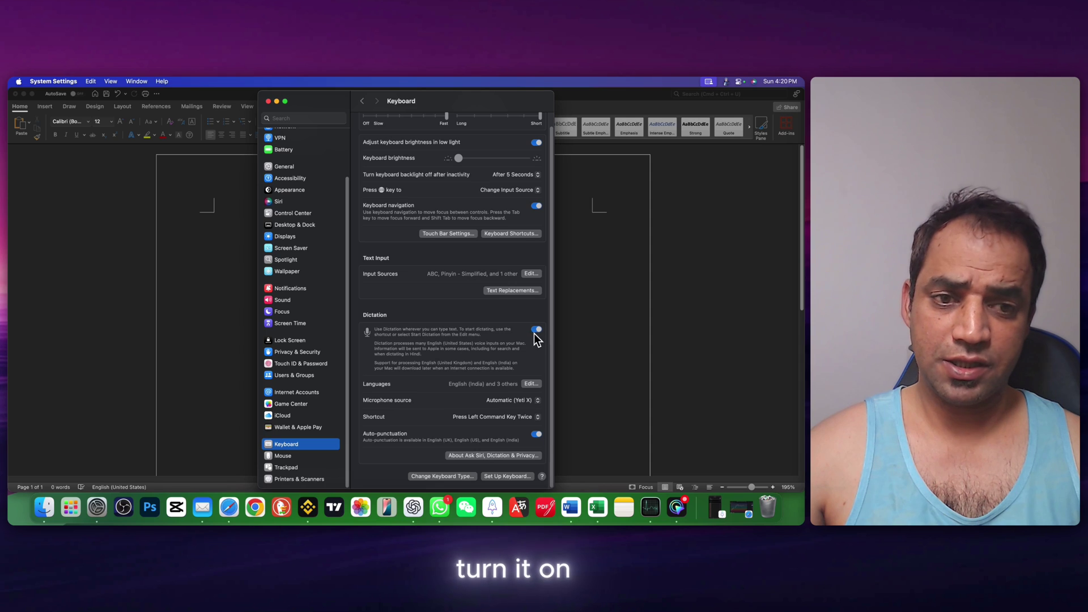
click(536, 330)
click(365, 340)
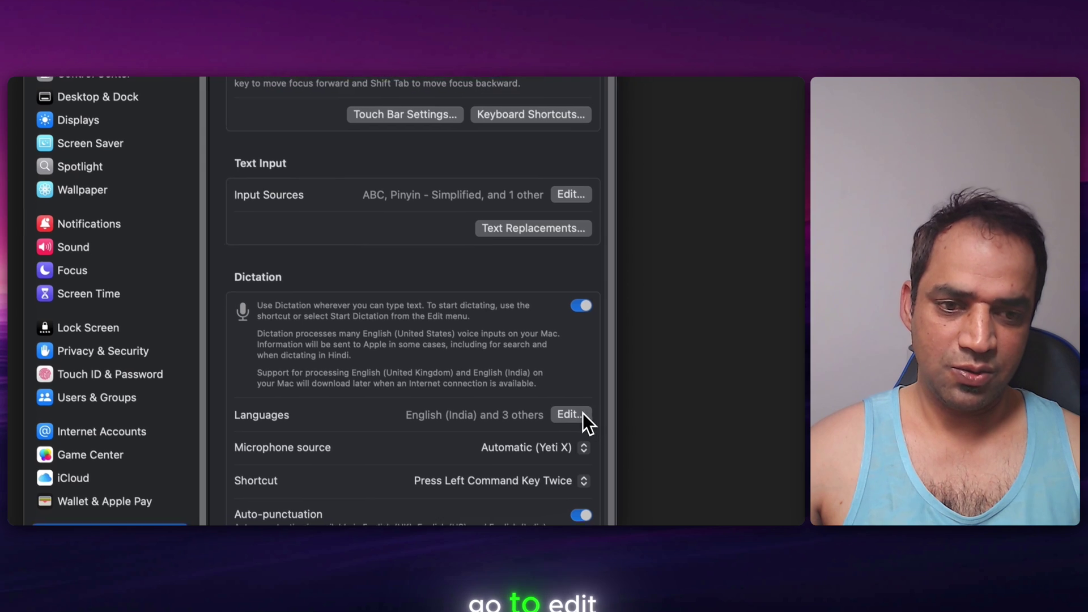
click(581, 415)
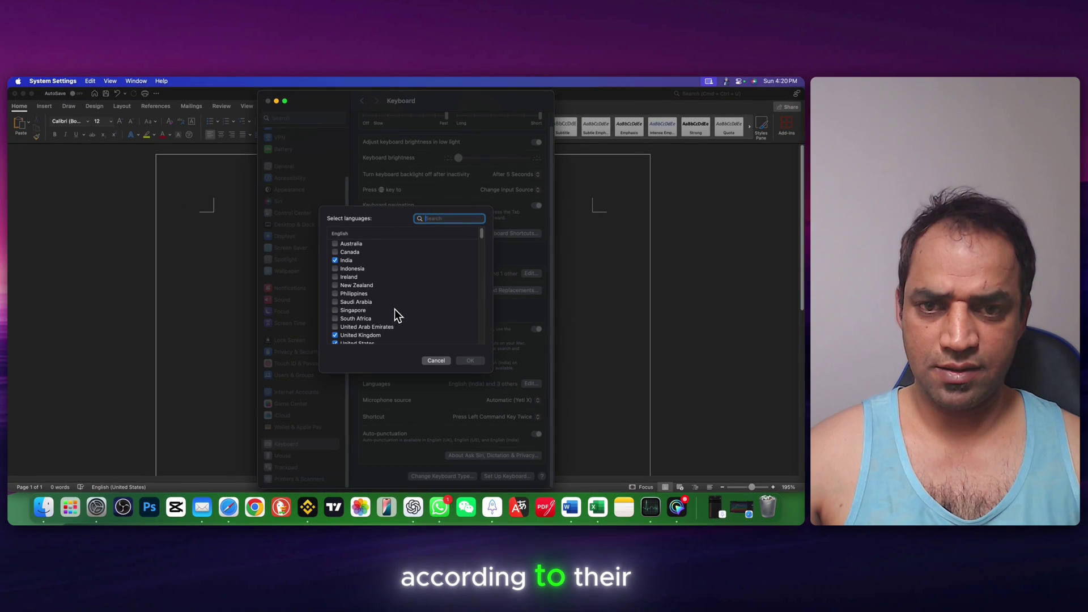
scroll(380, 308, down, 3)
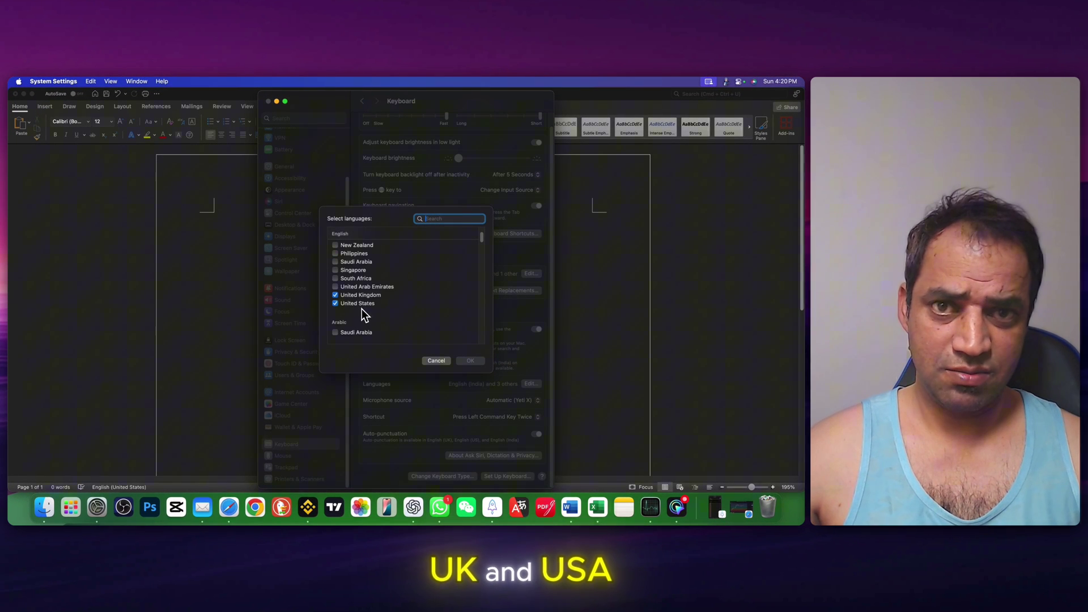
scroll(362, 308, up, 3)
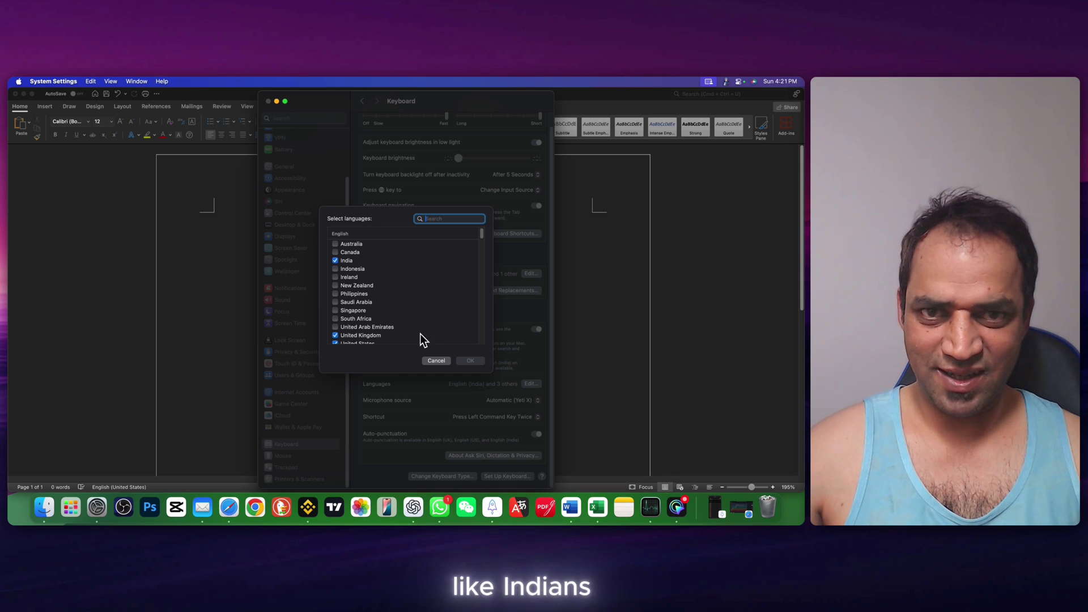
click(436, 361)
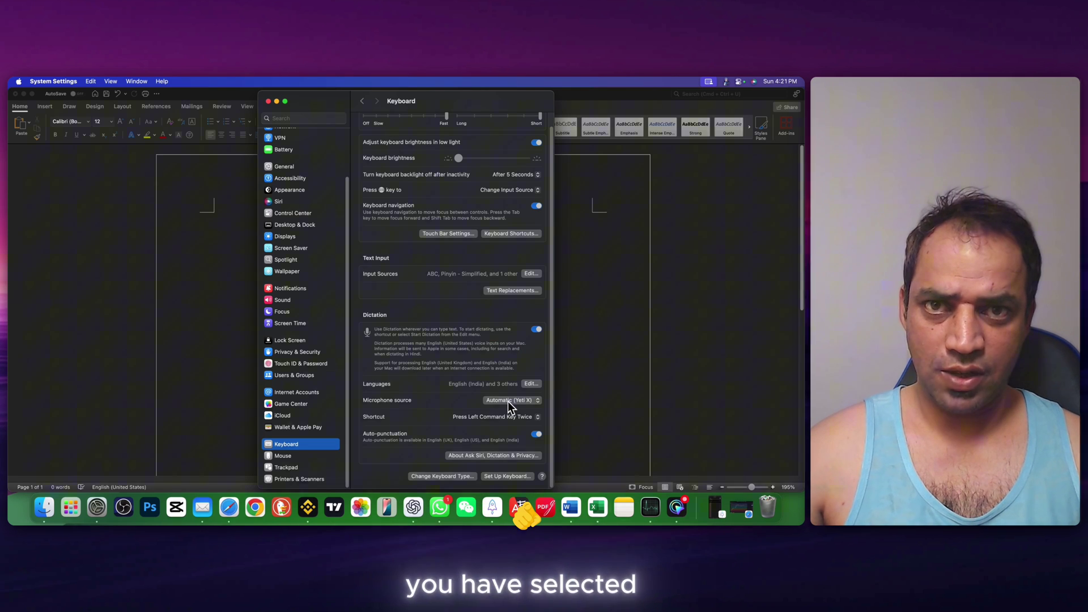
Step: Change the Dictation microphone source from Automatic to Yeti X
click(507, 401)
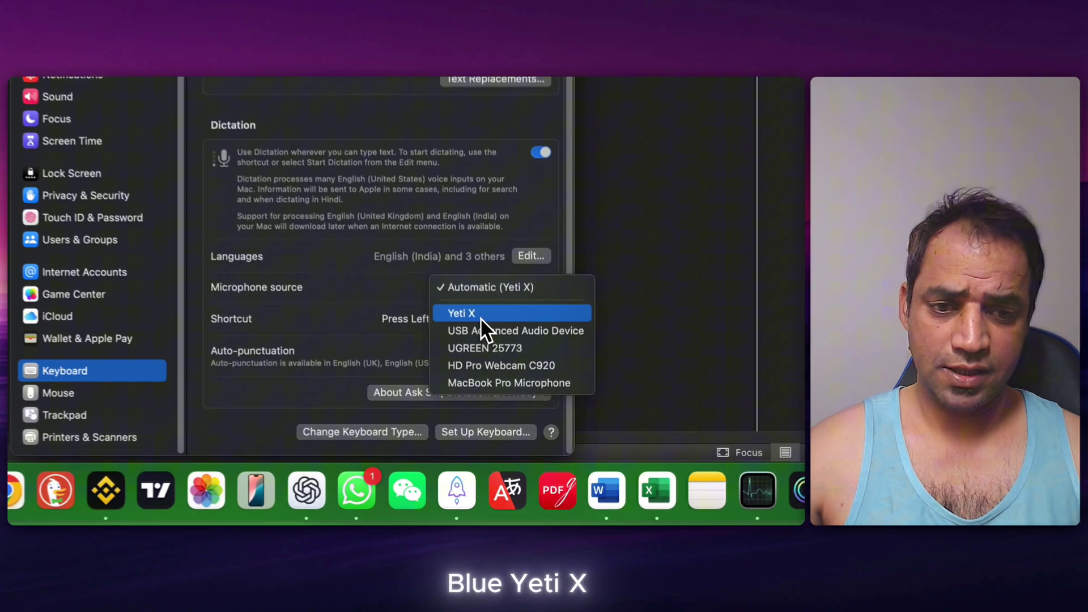
click(480, 318)
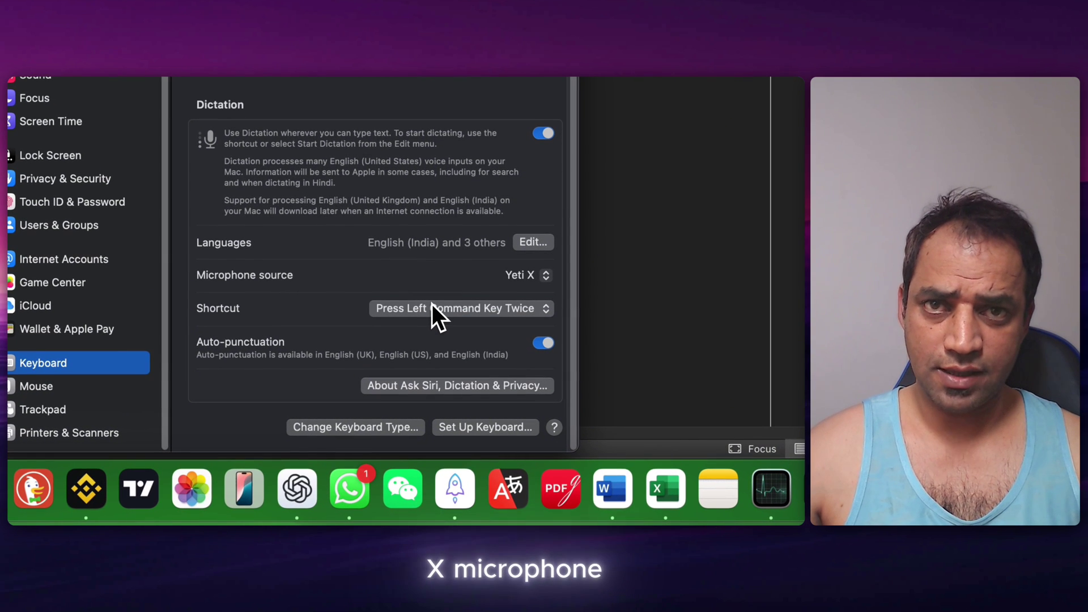
click(524, 274)
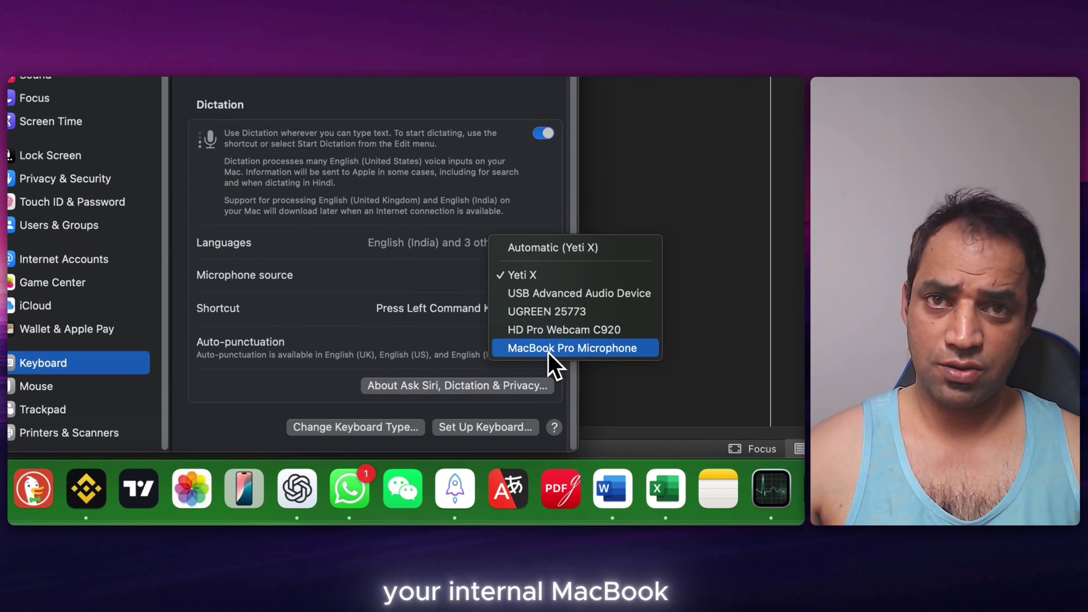
click(487, 310)
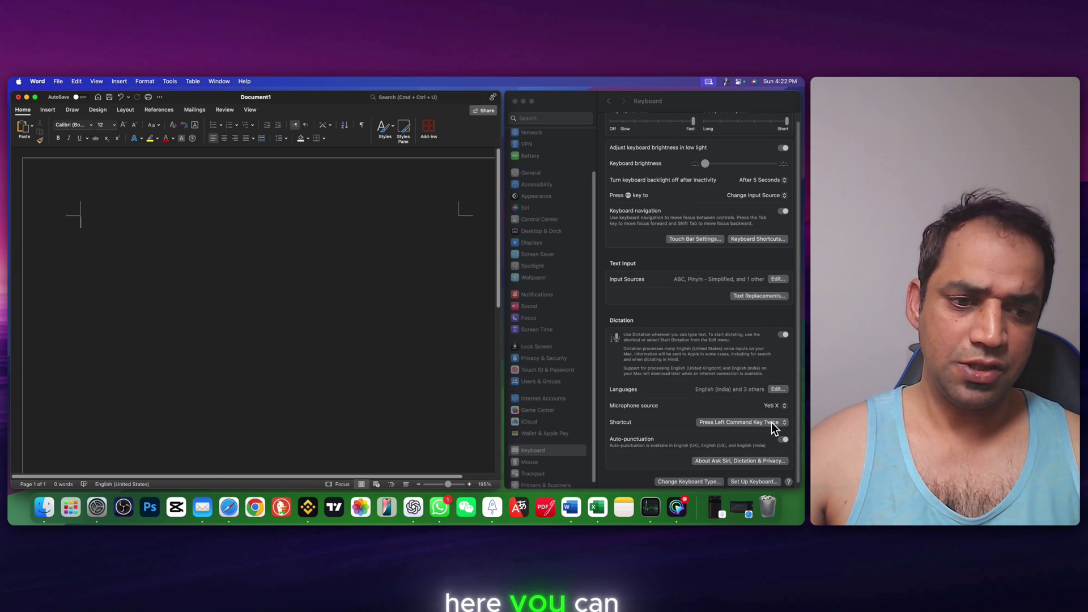
click(770, 423)
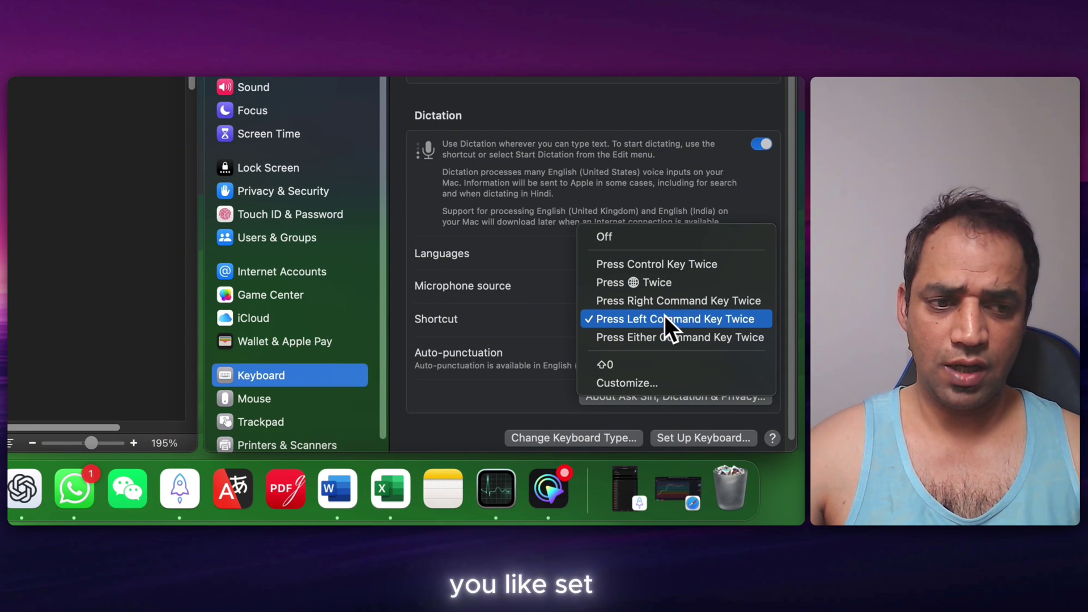
click(609, 319)
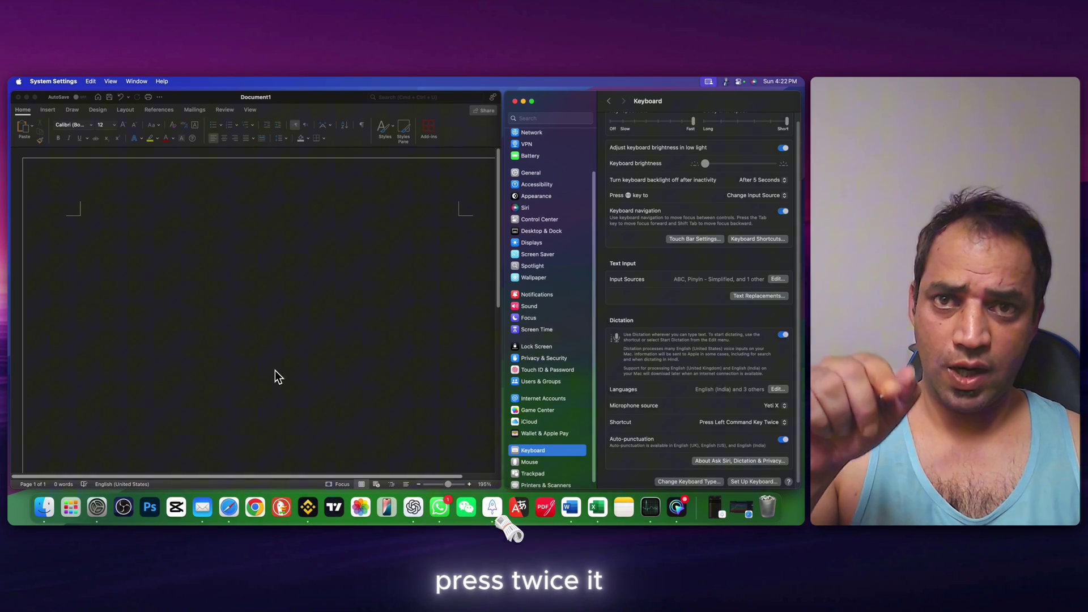
Step: Dictate a 28-word sentence ending 'let's fix it without restart' into the Word document
click(114, 229)
key(super)
key(super)
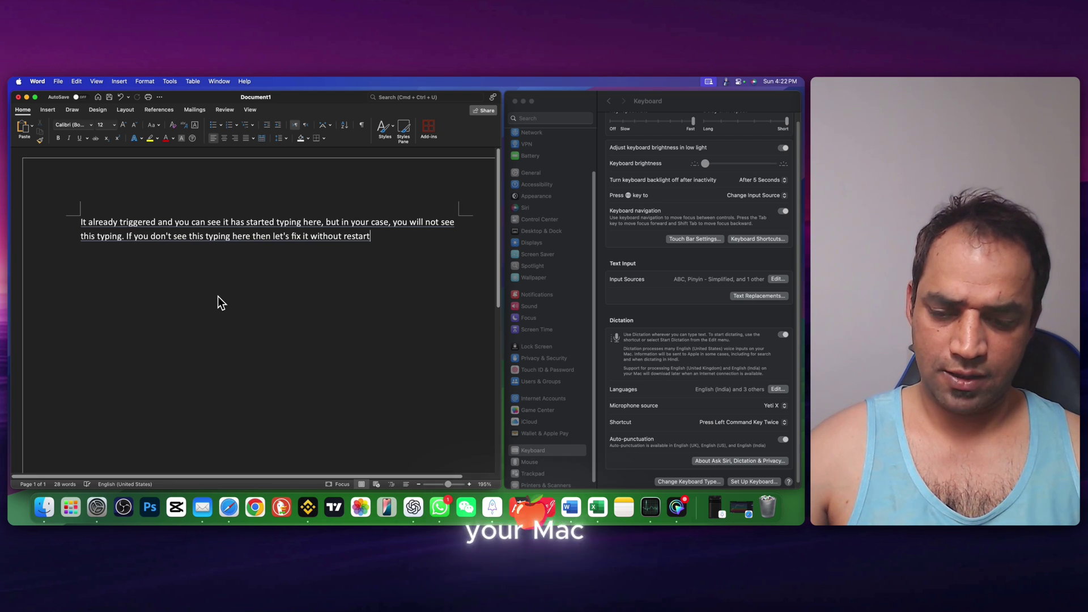
Step: Launch Activity Monitor through a Spotlight search for 'activity'
key(super+space)
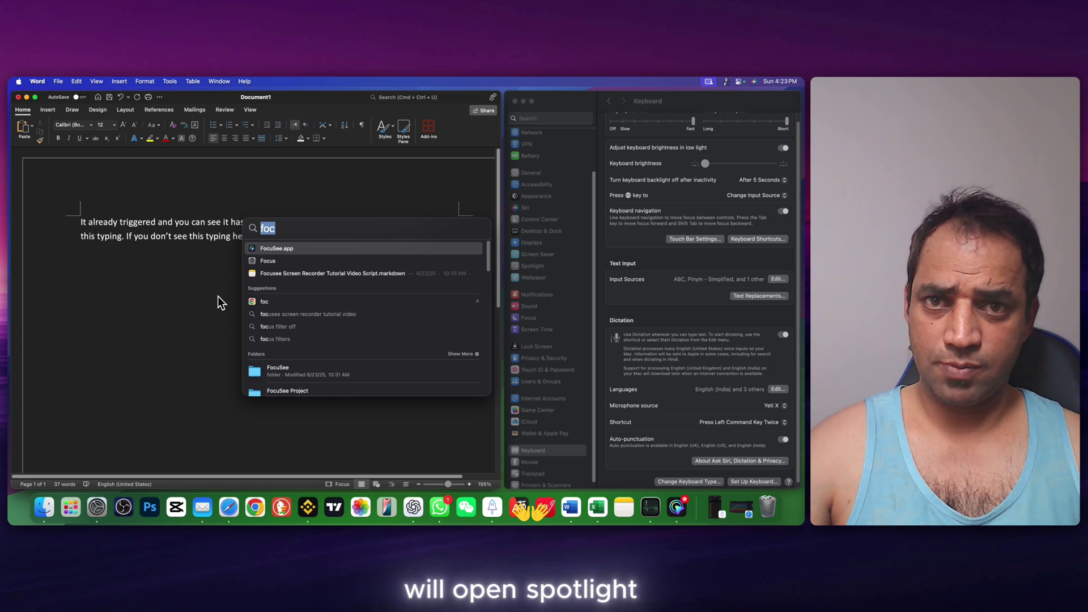
text(activity Monitor.app)
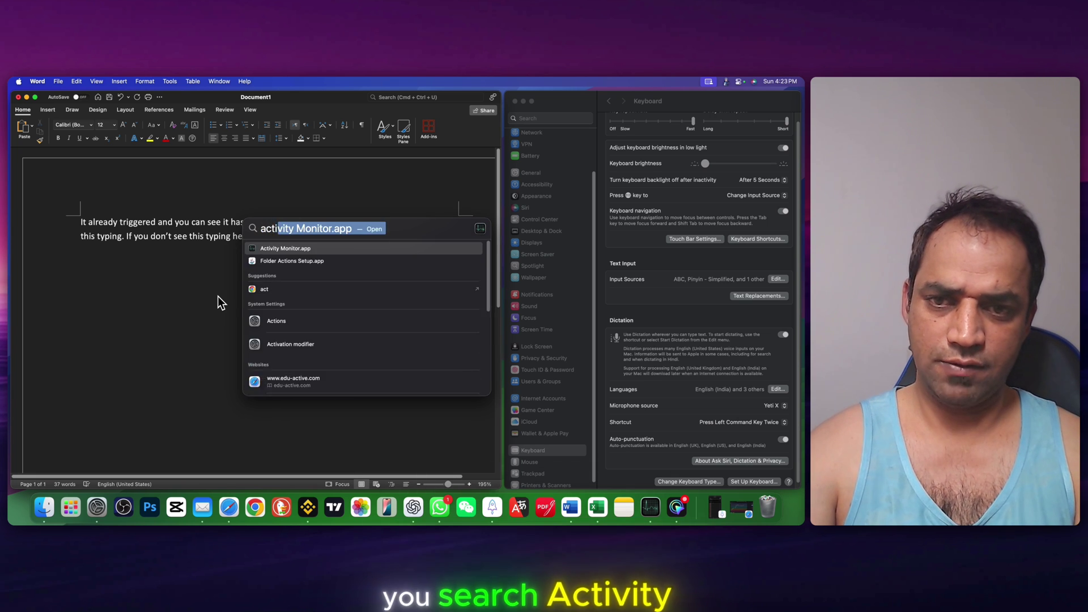
key(Return)
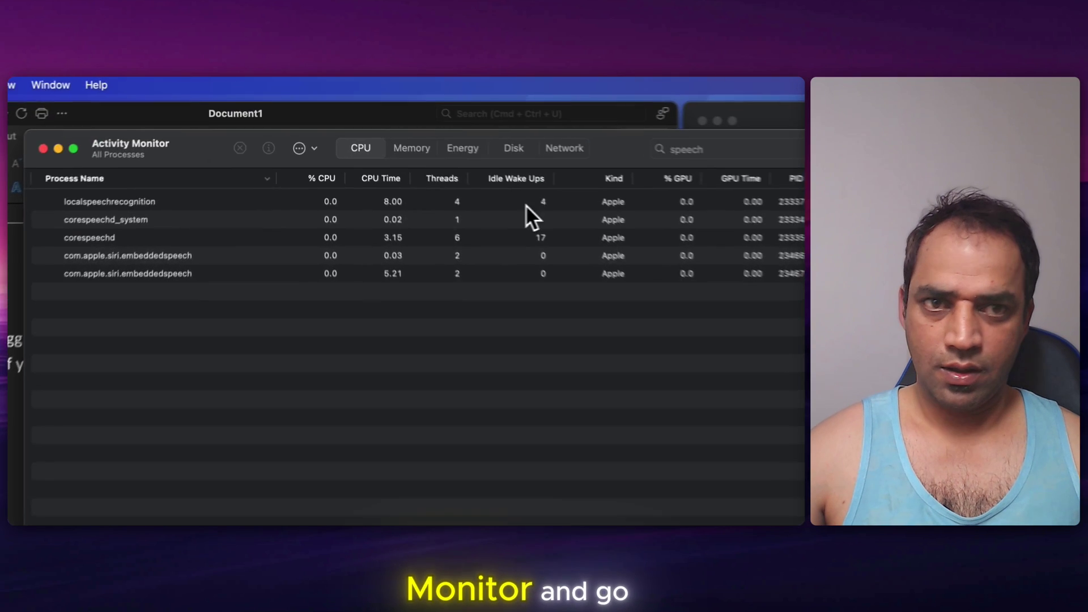
Step: Filter the process list by 'speech' and select all five speech processes
double_click(731, 157)
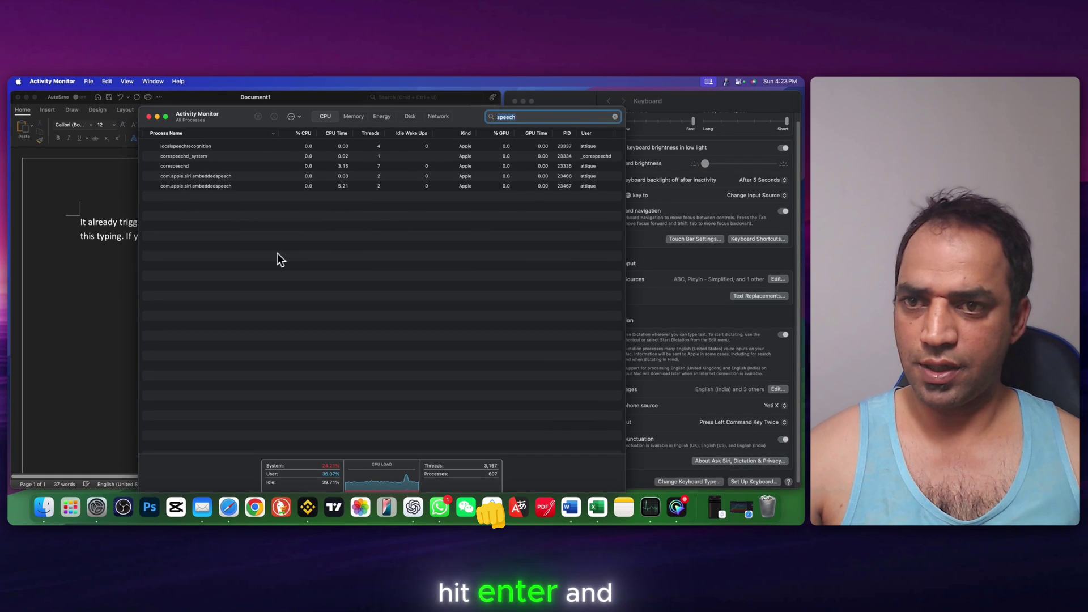
drag(177, 186, 176, 180)
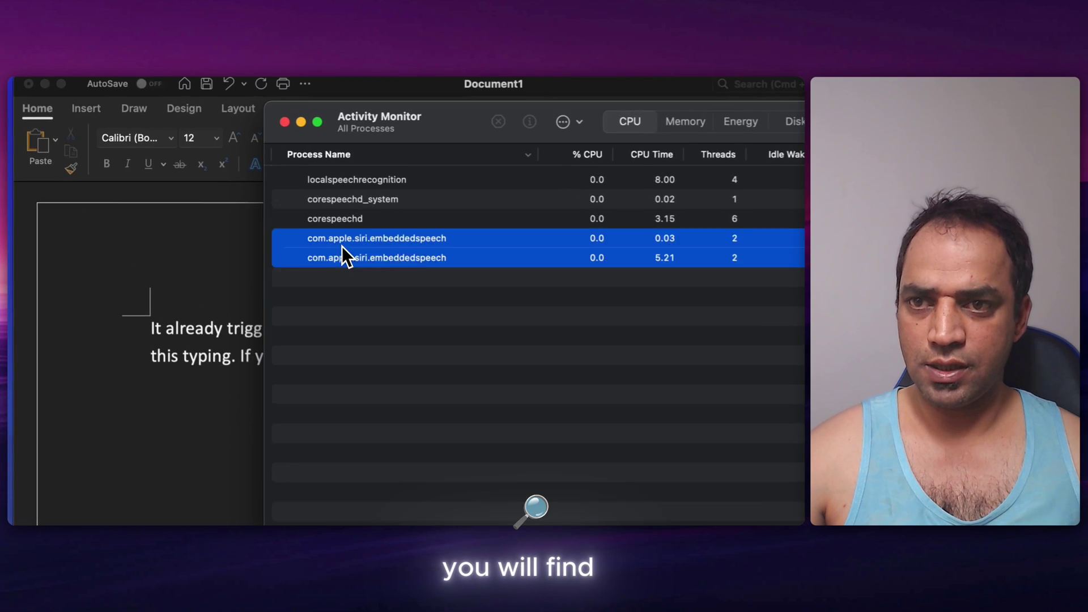
drag(341, 246, 323, 180)
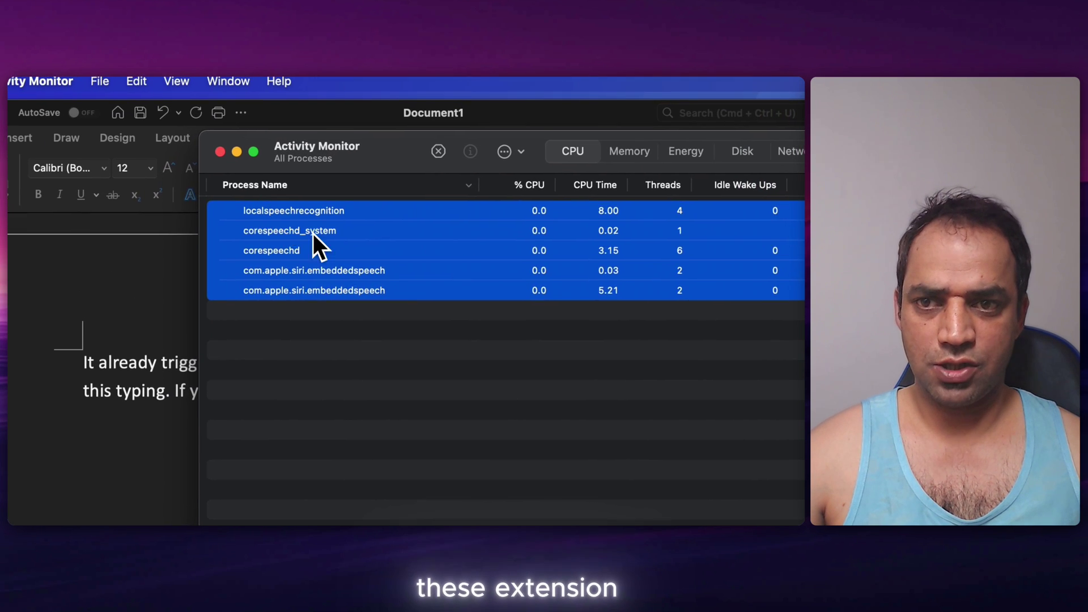
Step: Force quit one com.apple.siri.embeddedspeech process and localspeechrecognition
click(388, 257)
double_click(321, 291)
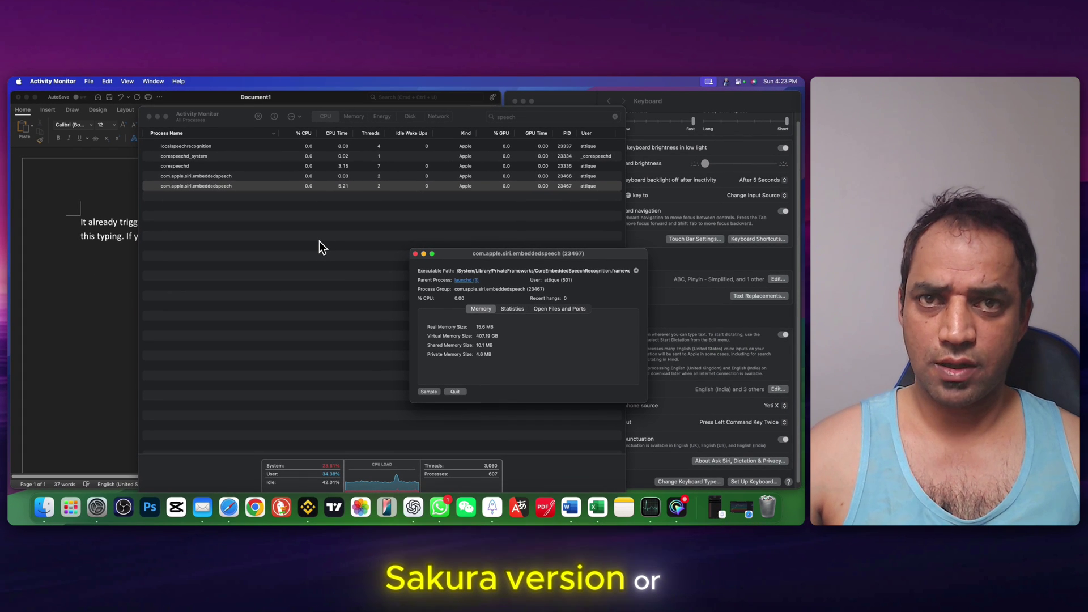
click(455, 392)
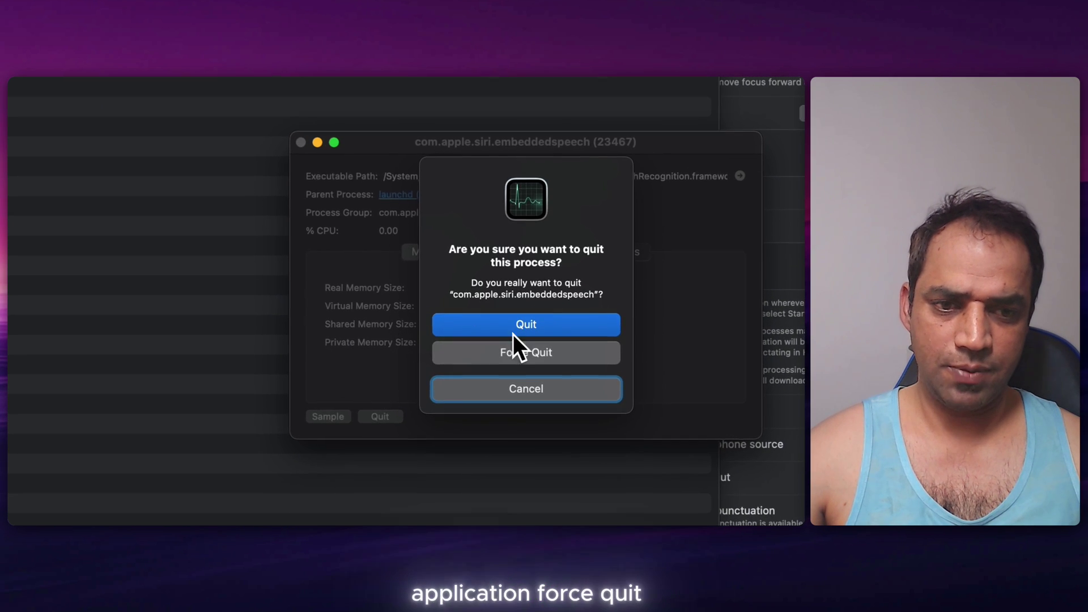
click(532, 359)
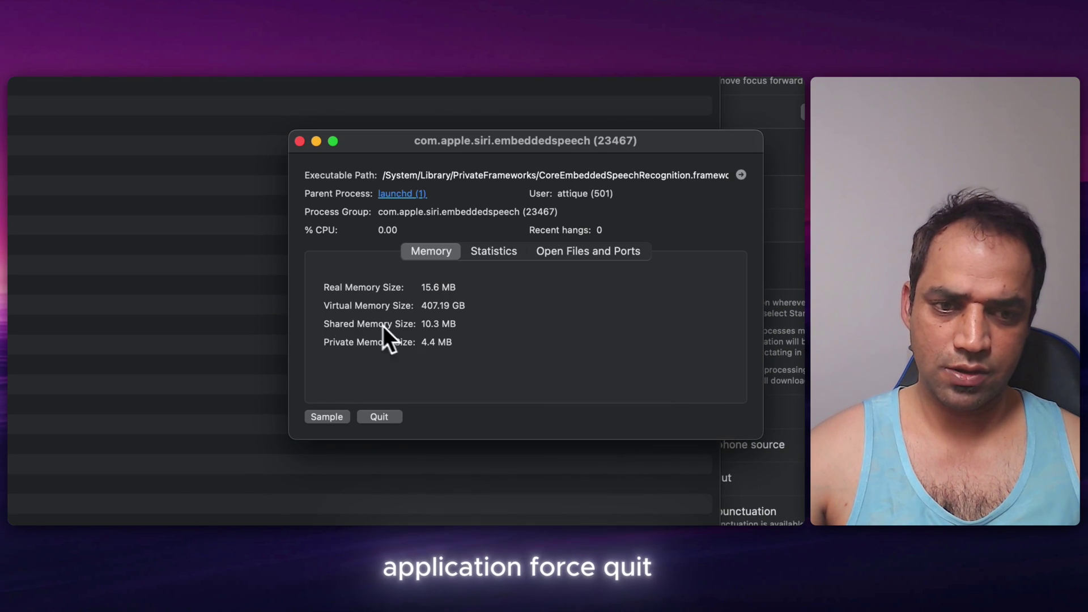
click(299, 140)
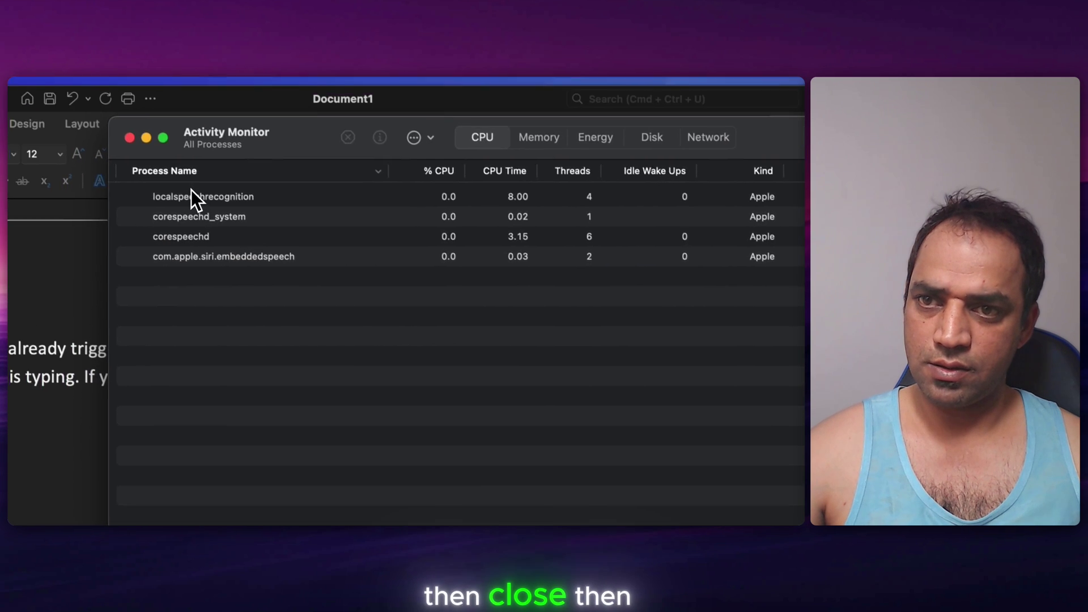
double_click(235, 216)
click(476, 392)
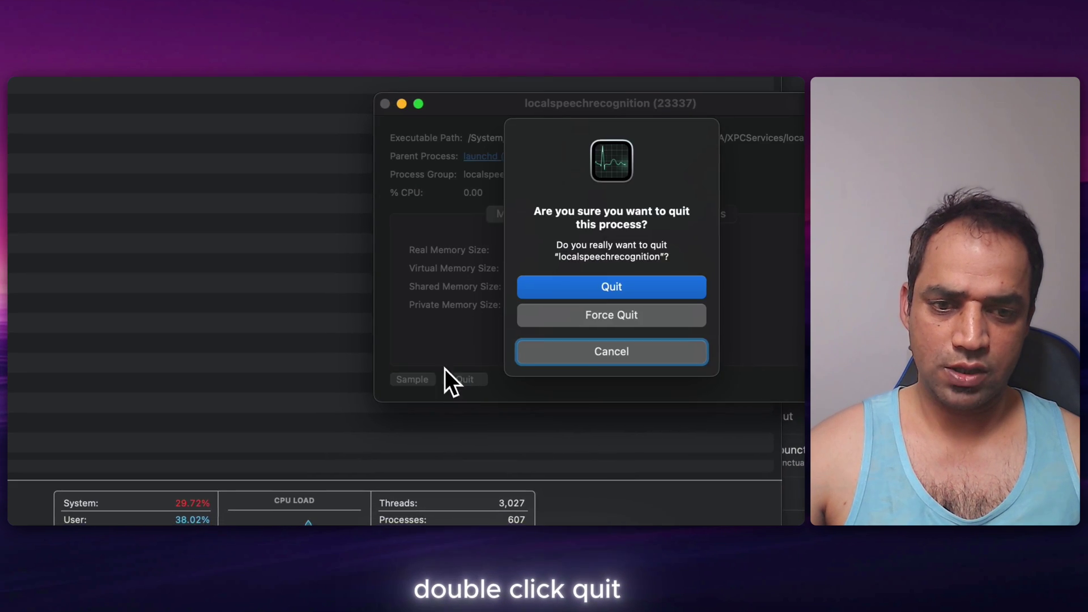
key(Return)
click(439, 220)
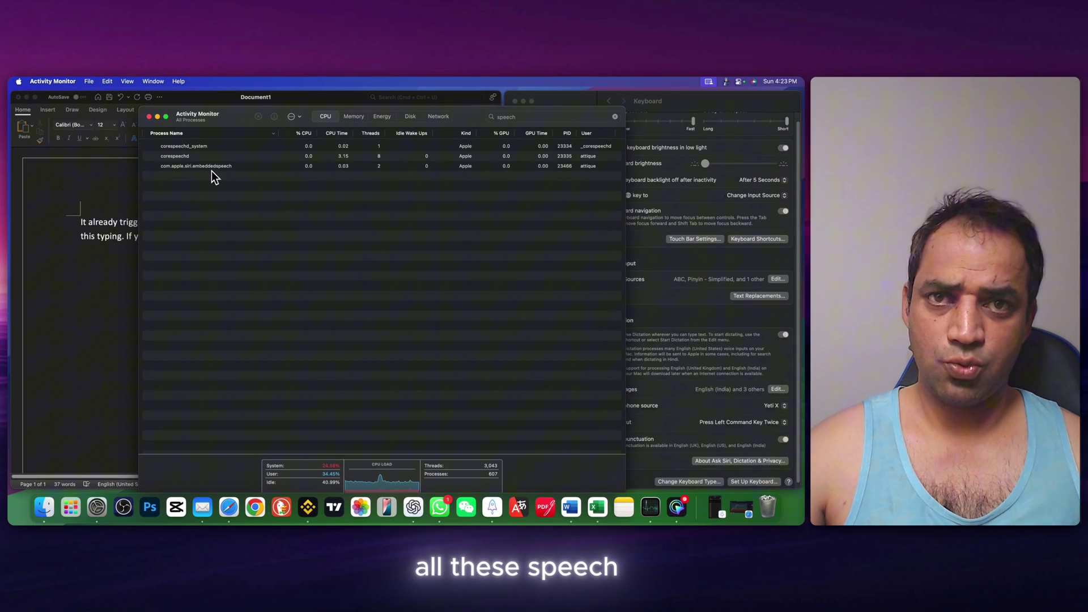
Step: Quit the remaining embeddedspeech process and corespeechd_system, authorizing with the admin password
double_click(213, 167)
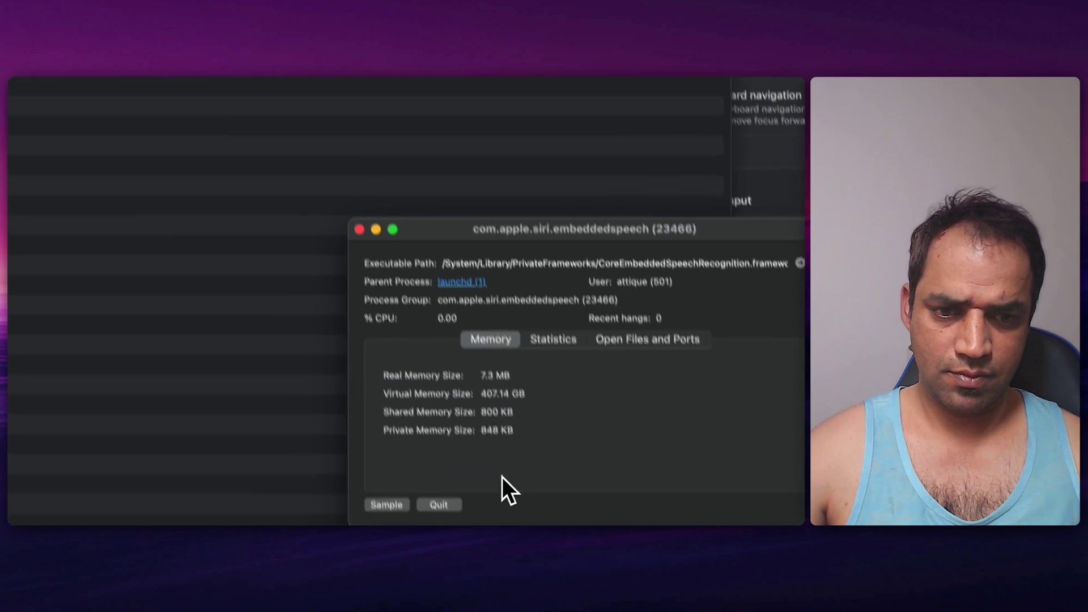
click(438, 504)
click(476, 335)
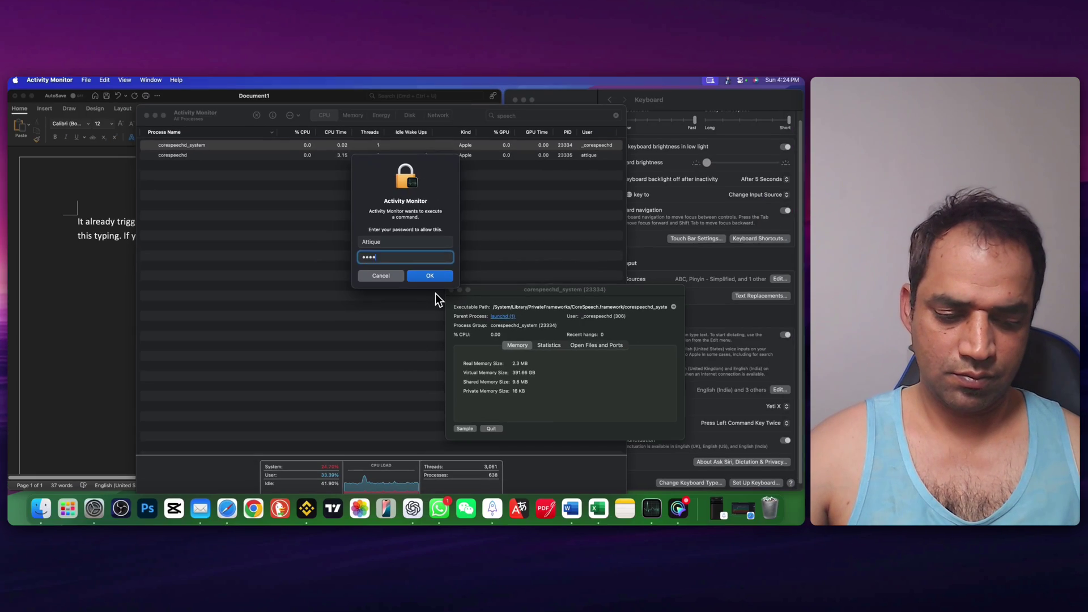
click(429, 274)
double_click(170, 137)
click(354, 418)
click(447, 363)
click(275, 141)
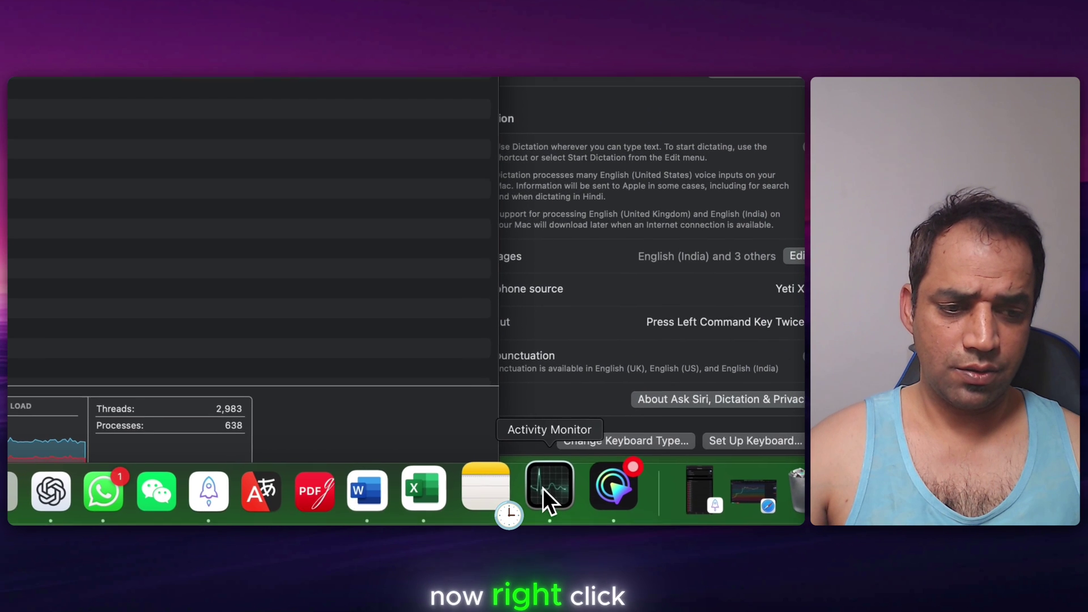
Step: Quit Activity Monitor and dictate 'Hello, we are checking if it's working or not yeah, it's working perfectly fine' into Word
right_click(637, 597)
click(554, 419)
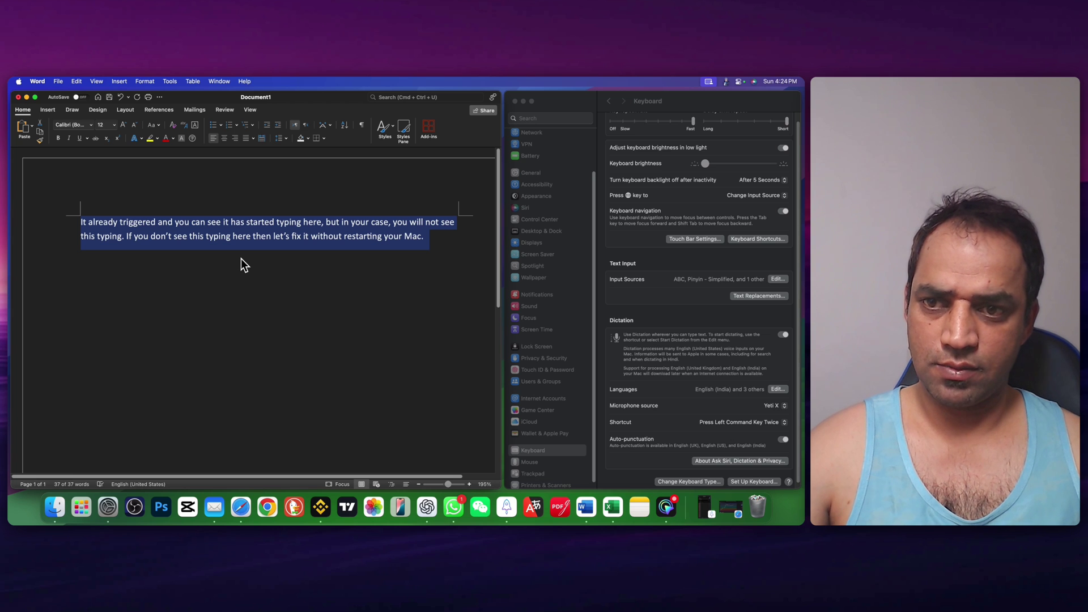
key(super)
key(super)
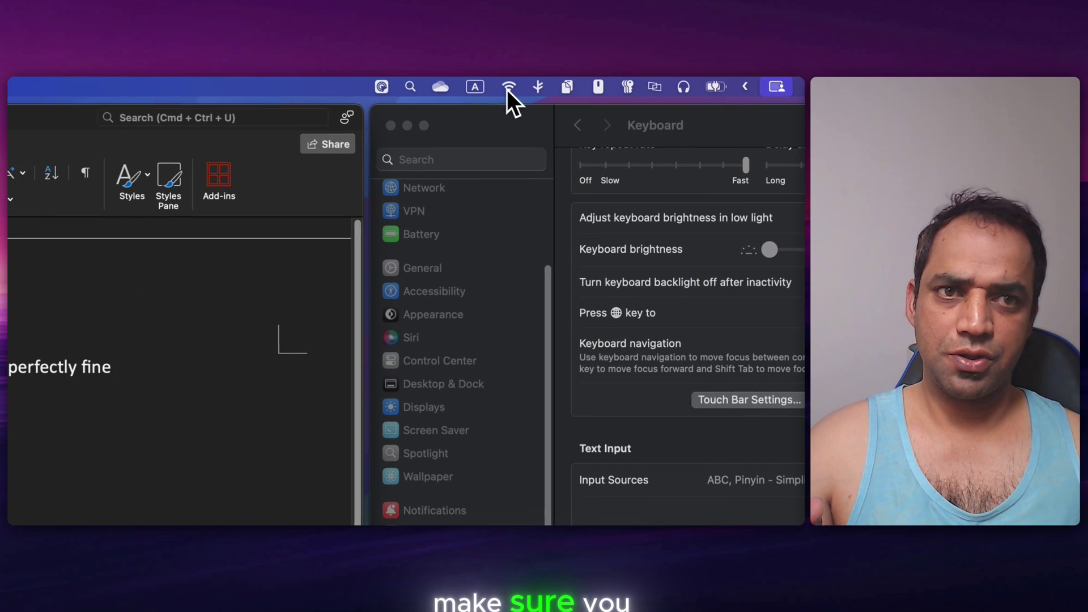
Step: Check the Wi-Fi status, then launch zoom.us.app from Spotlight
click(507, 87)
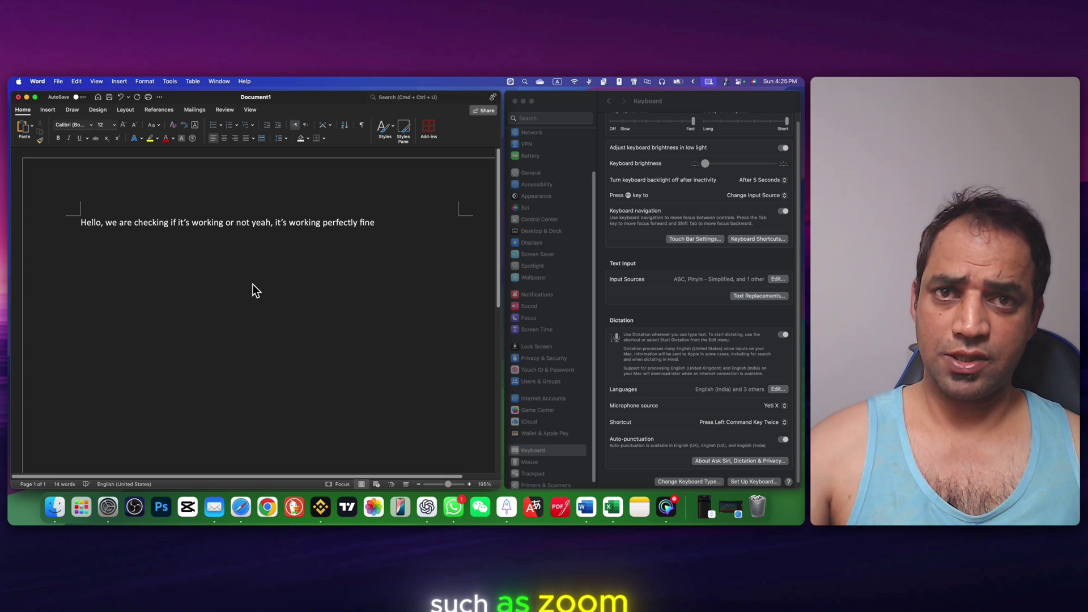
key(super+space)
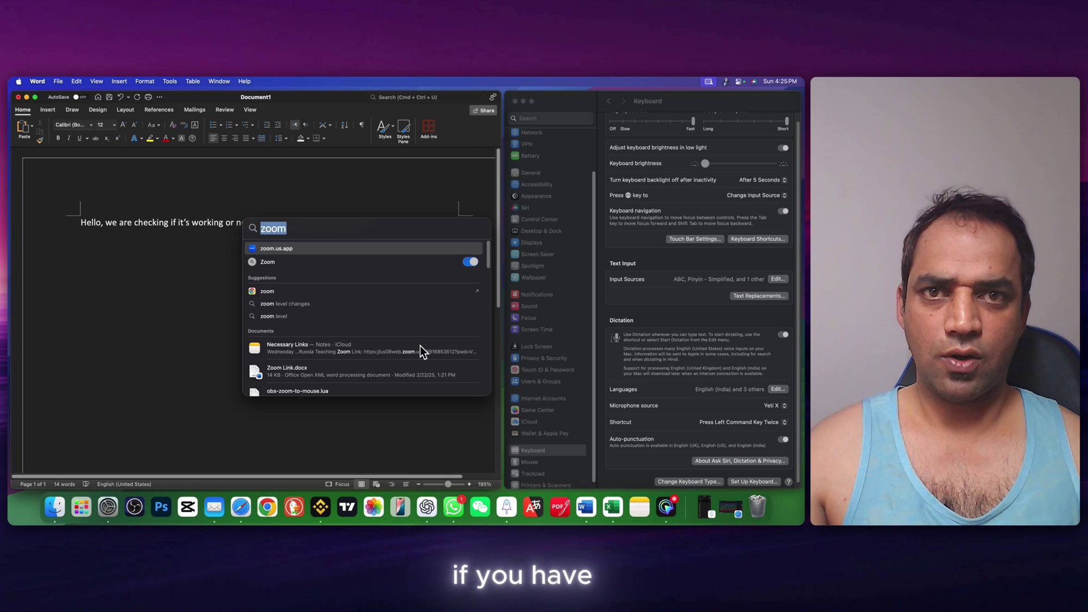
key(Return)
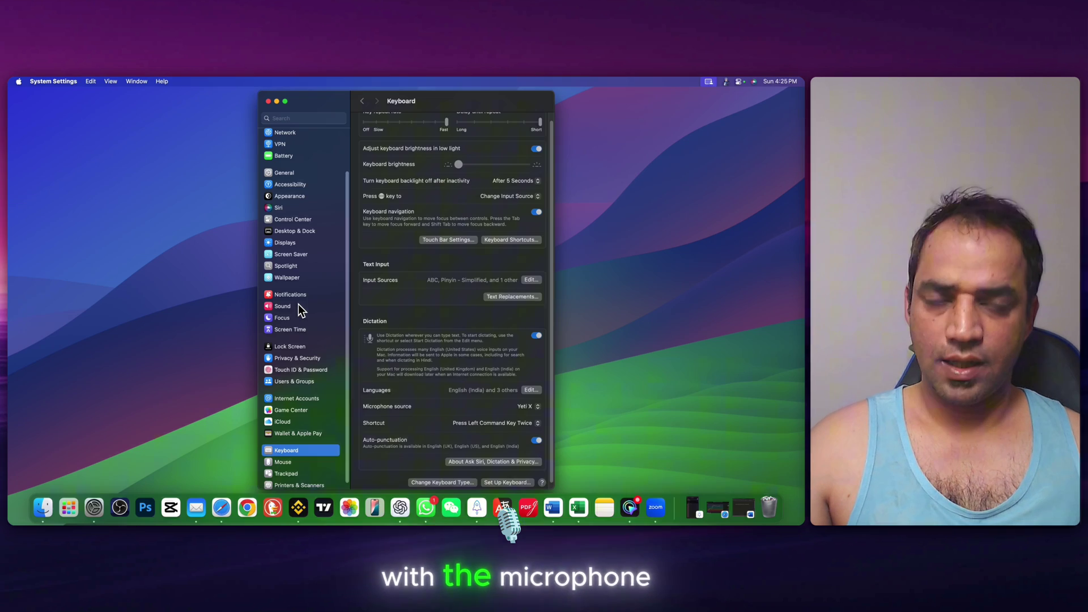
Step: Go to Accessibility > Voice Control, which lists Yeti X as its microphone
scroll(296, 233, up, 3)
click(293, 227)
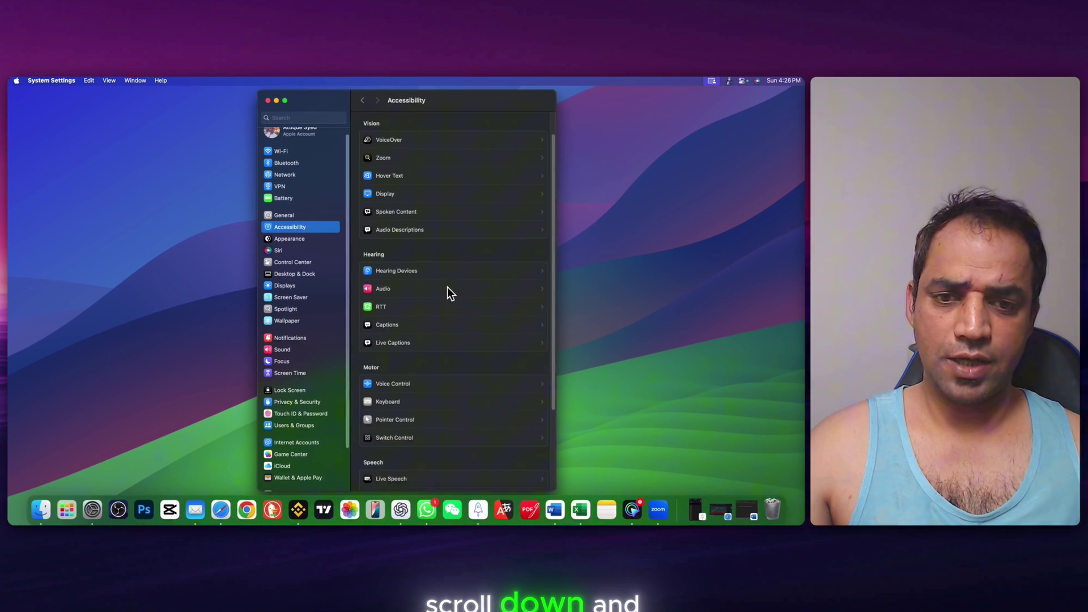
scroll(446, 289, down, 2)
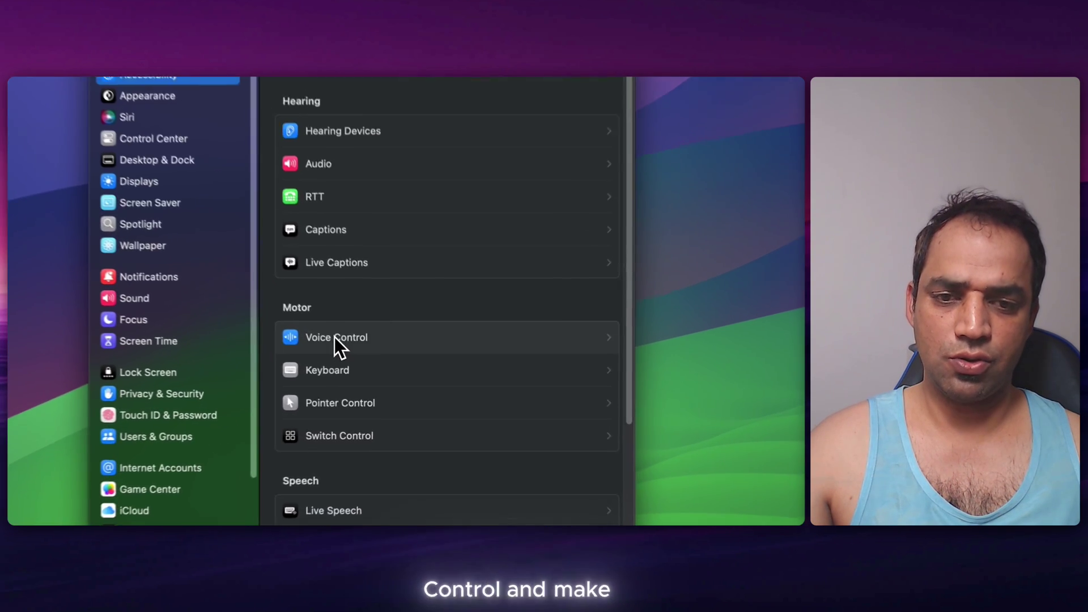
click(391, 369)
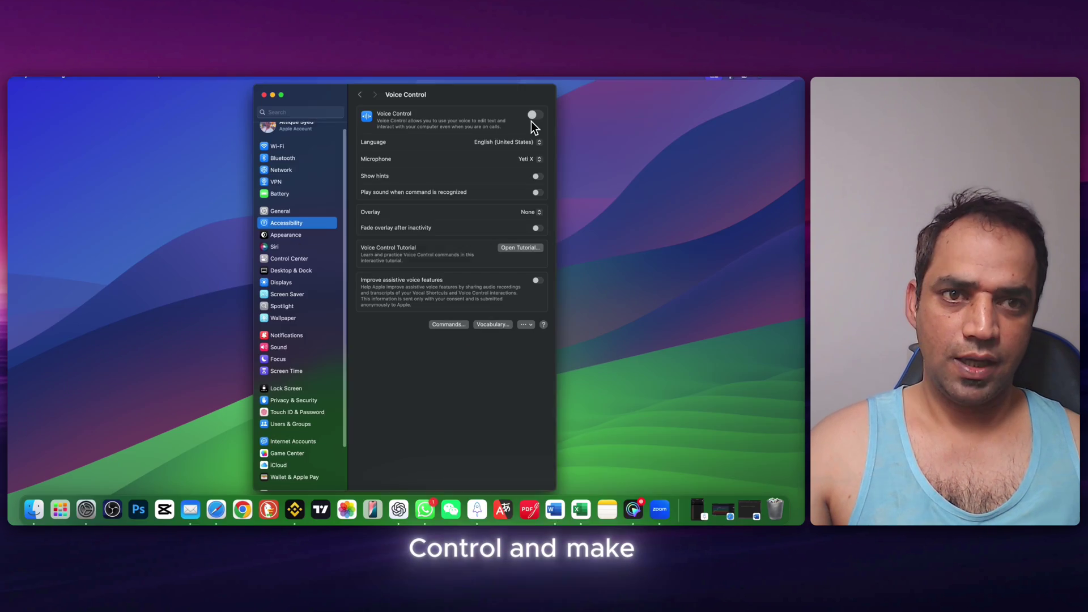